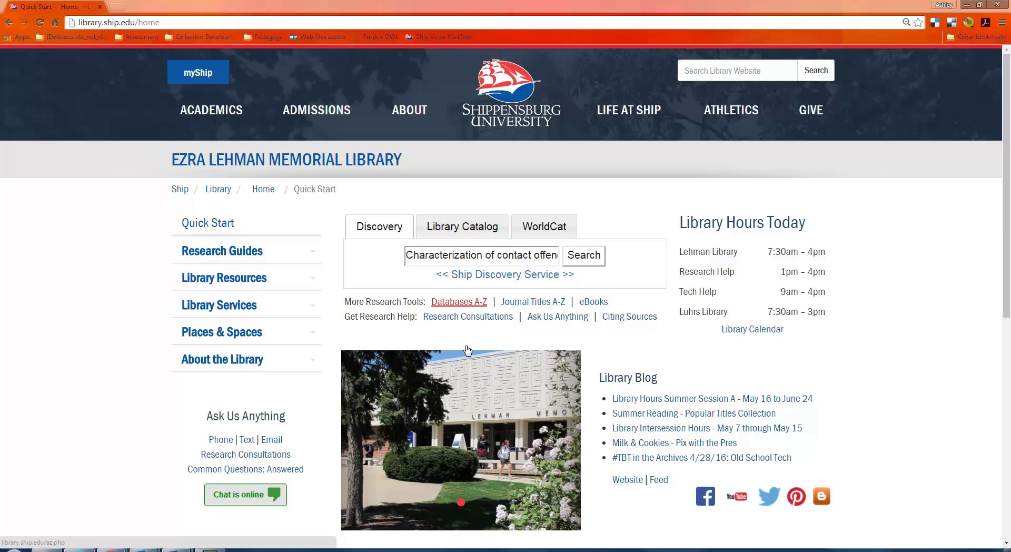
Step: Open Academic Search Complete from the library's A-Z database list and search it for human trafficking
click(469, 311)
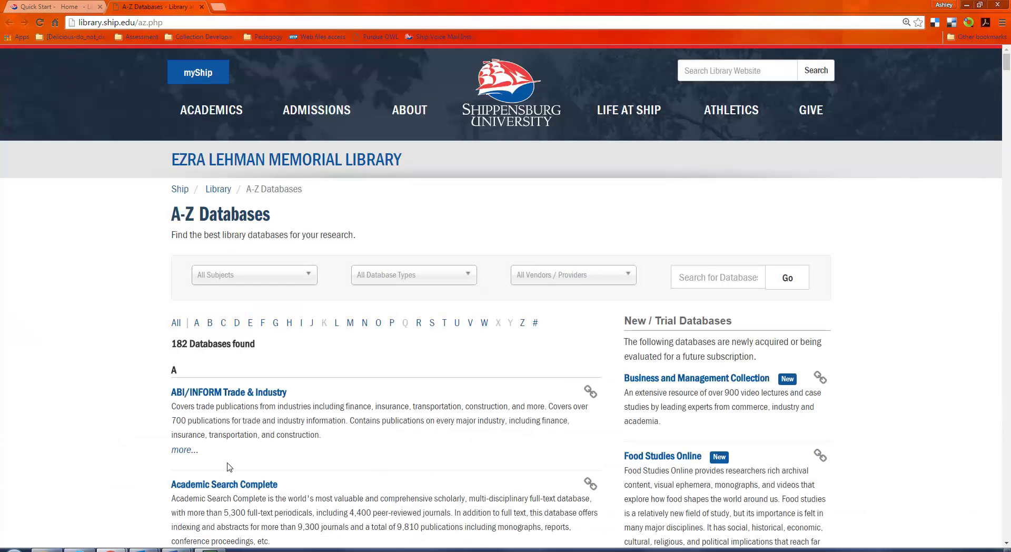
click(245, 485)
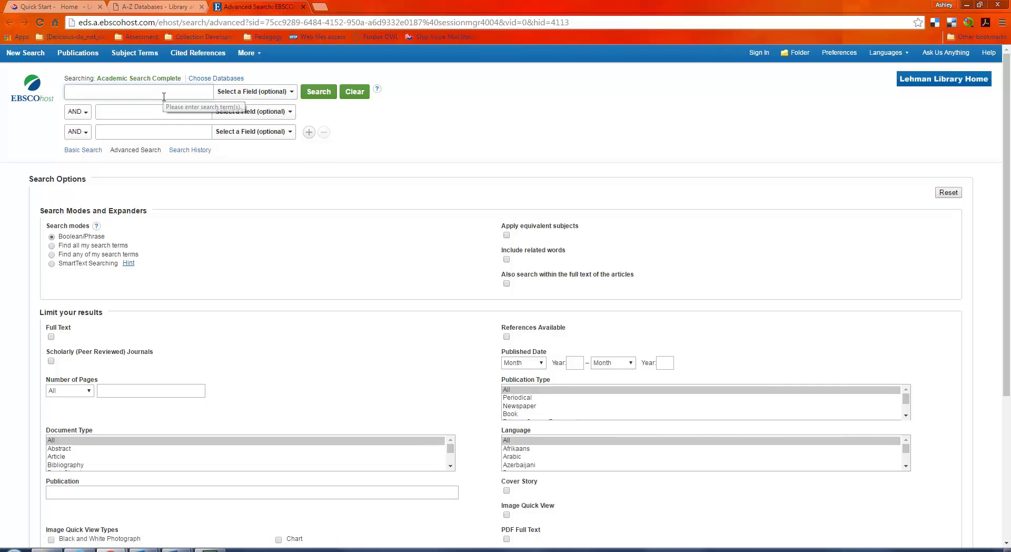
text(human trafficking)
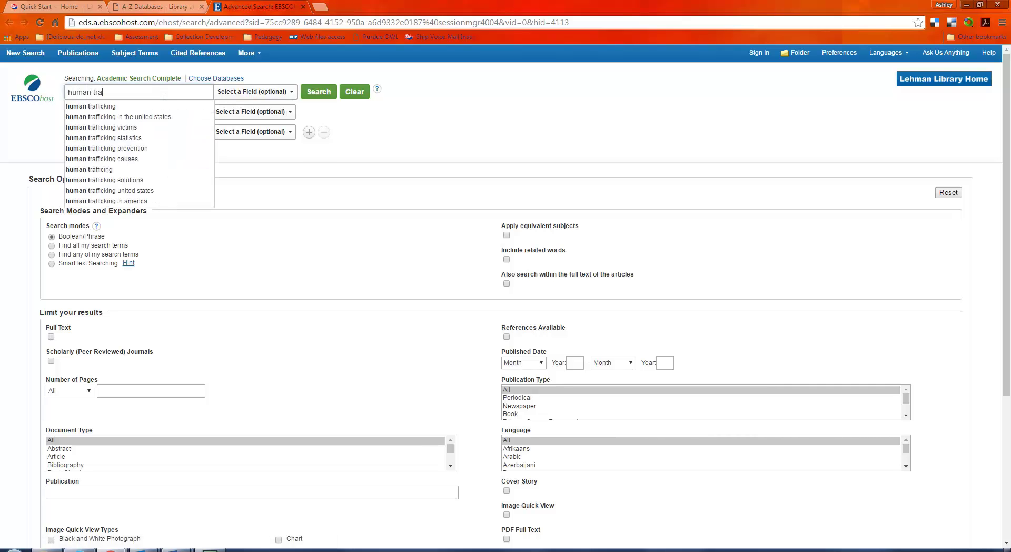
key(Return)
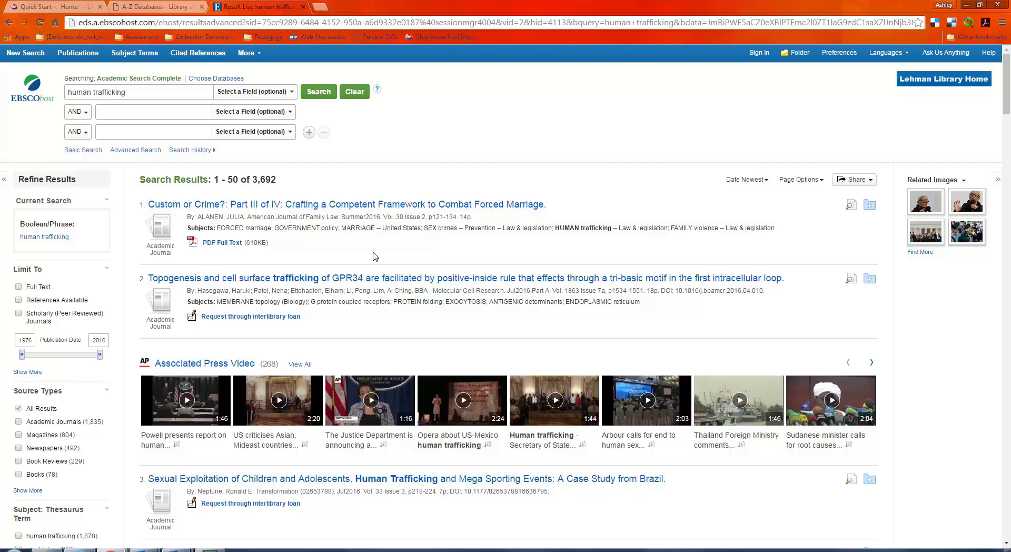
Step: View the HTML full text of "Baby, switched at birth, comes home" in a separate tab and close it
scroll(376, 256, down, 8)
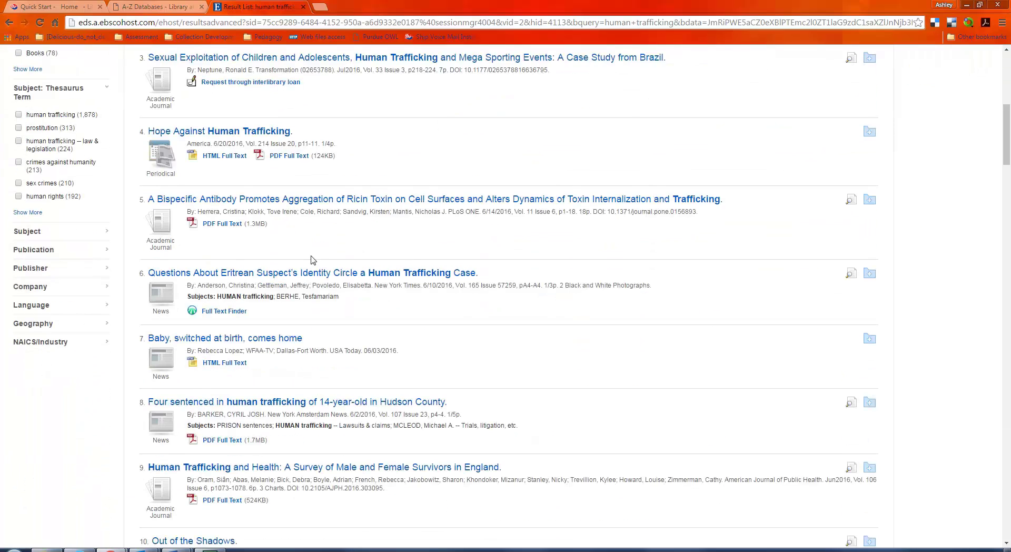
scroll(418, 253, down, 2)
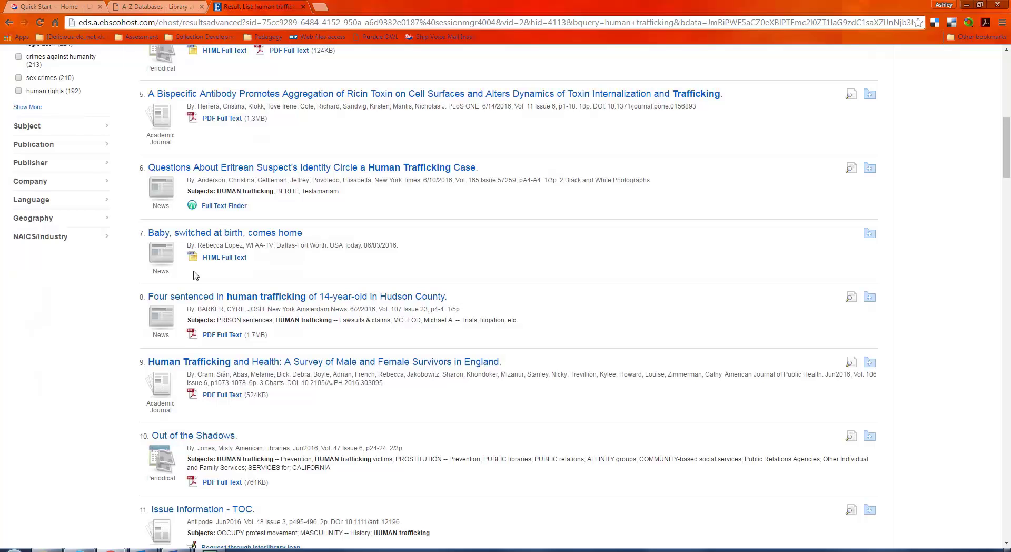
right_click(231, 257)
click(258, 263)
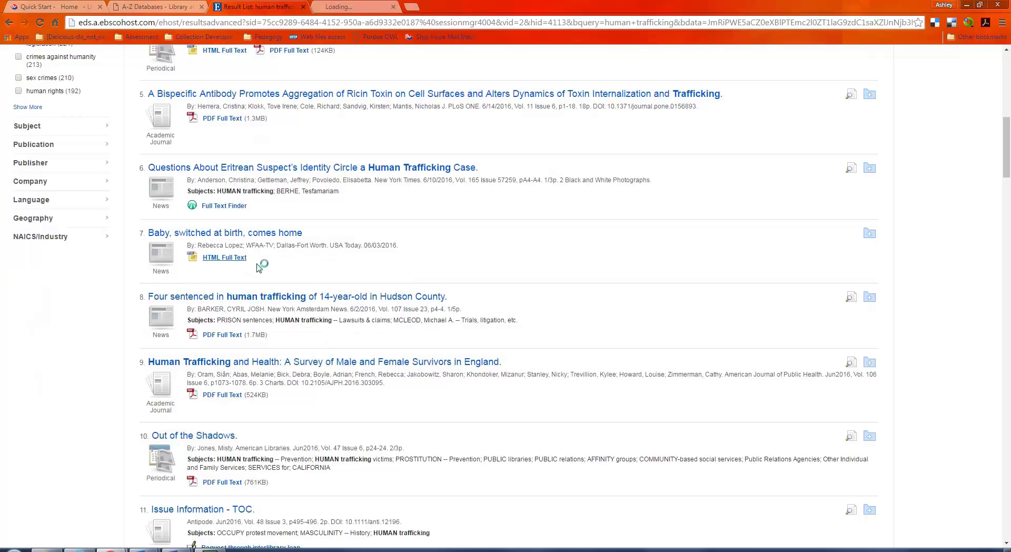
click(358, 6)
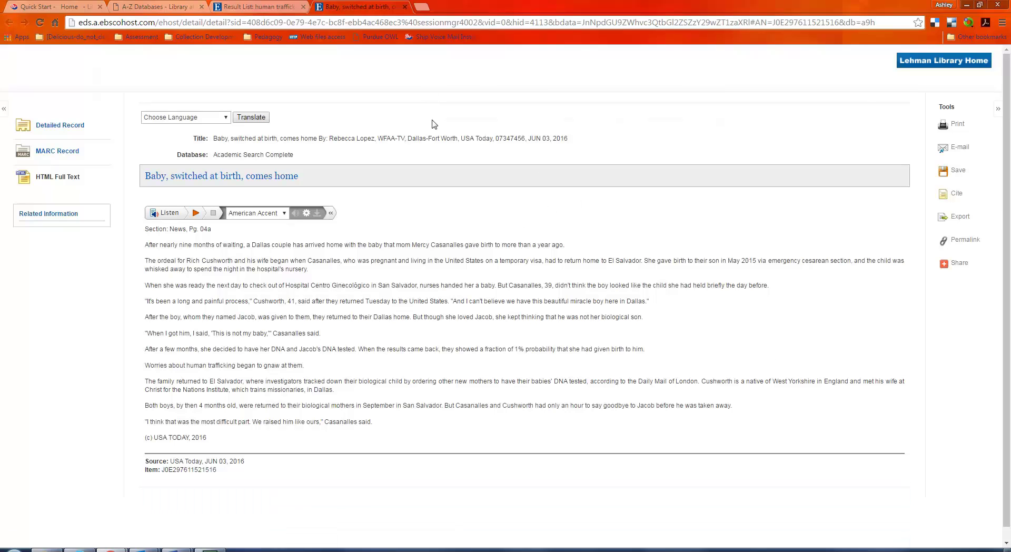
scroll(737, 340, down, 1)
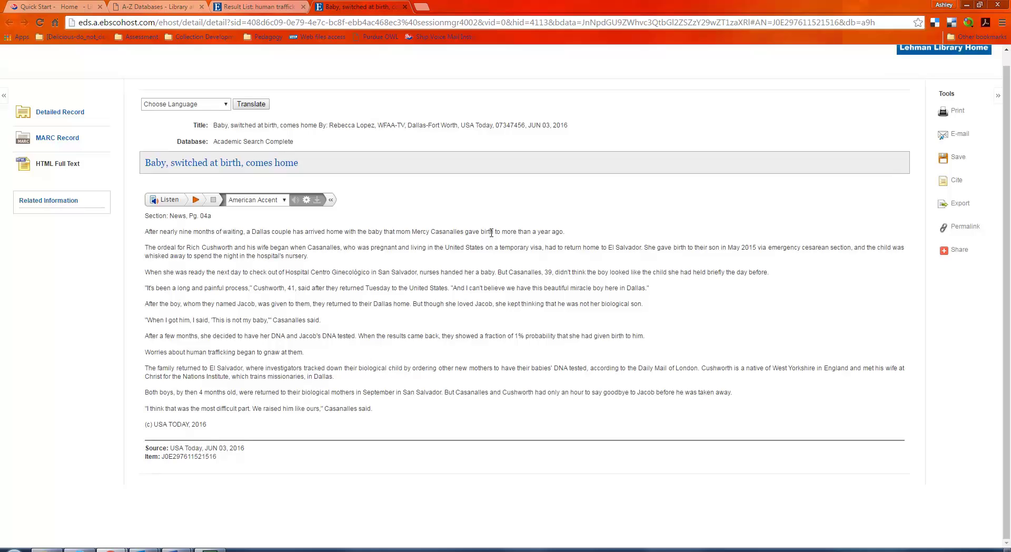
click(404, 7)
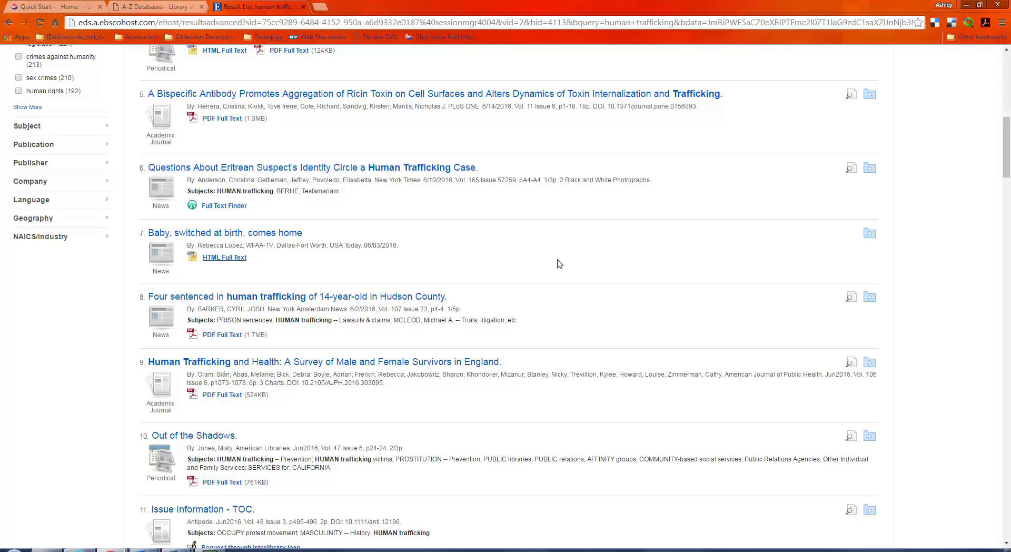
Step: View the linked full text of "Regulation of Cancer Cell Behavior by the Small GTPase Rab13" and close the article page
scroll(668, 255, up, 2)
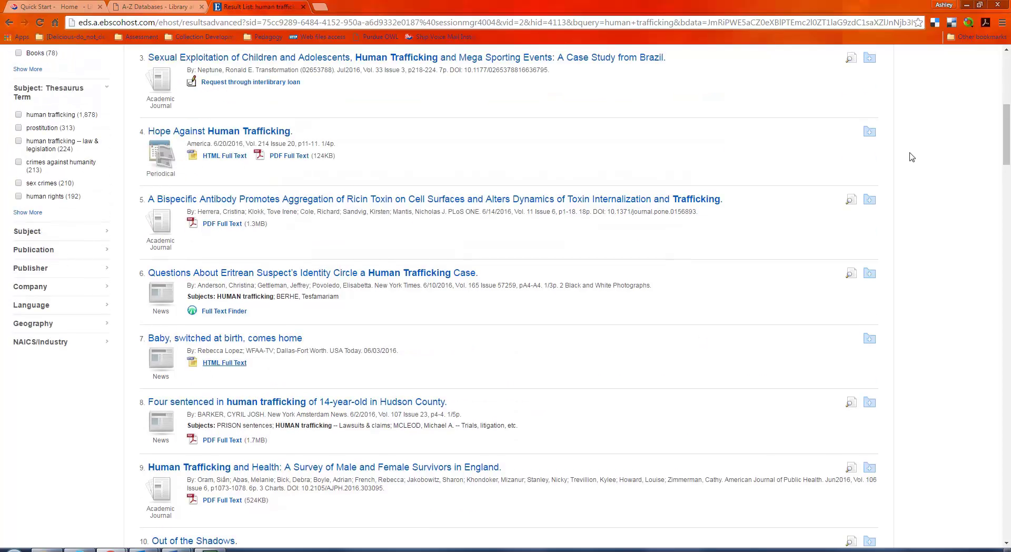
drag(1008, 154, 1008, 286)
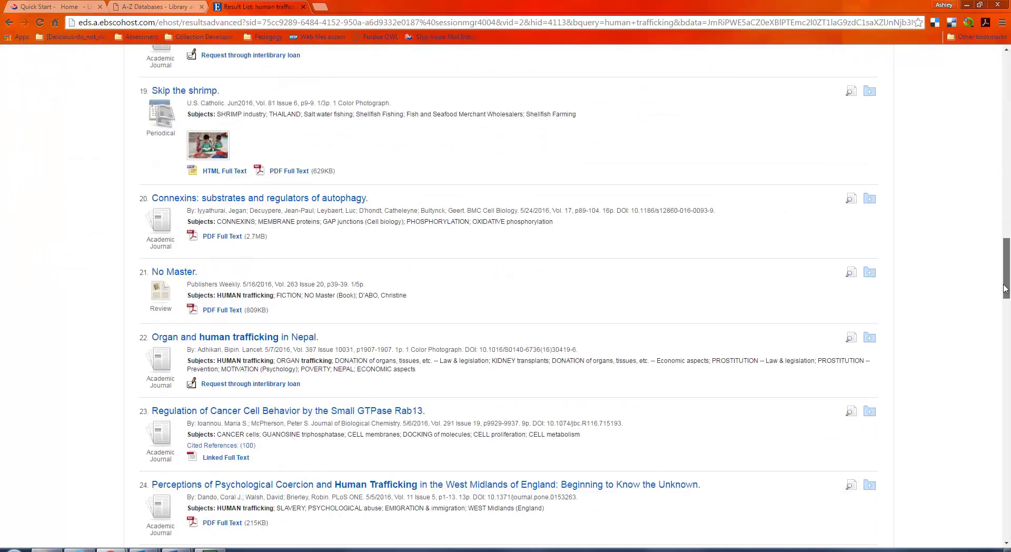
scroll(628, 255, down, 3)
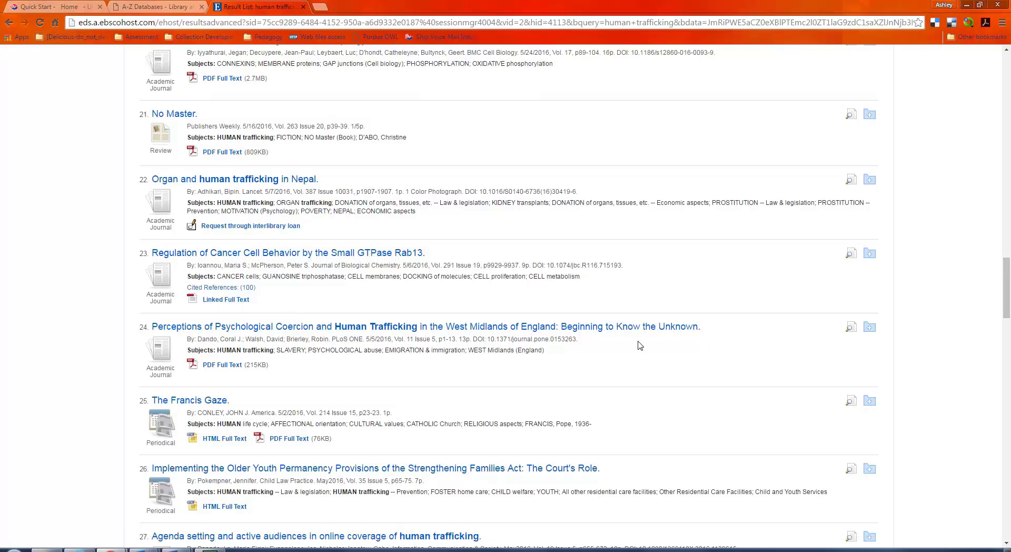
click(235, 300)
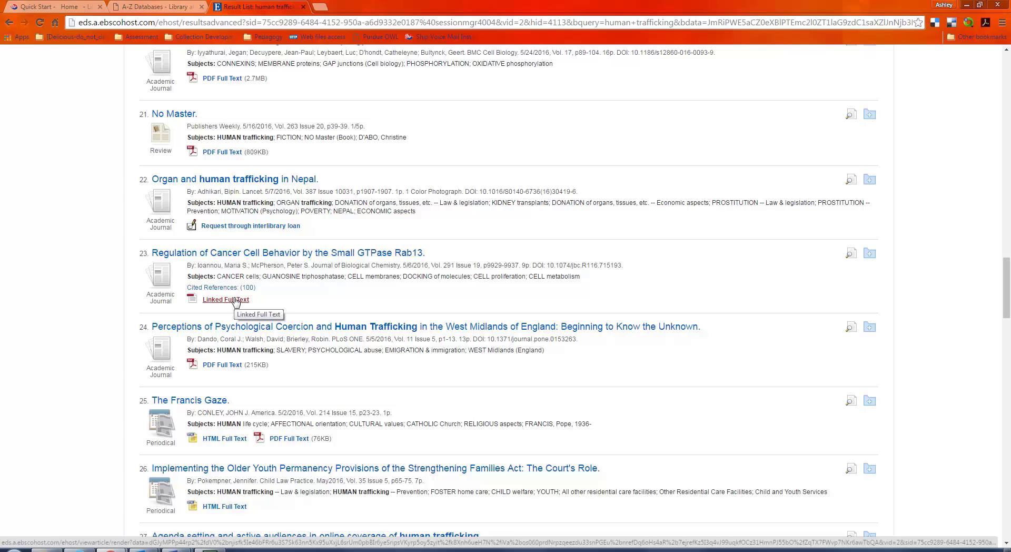
click(235, 300)
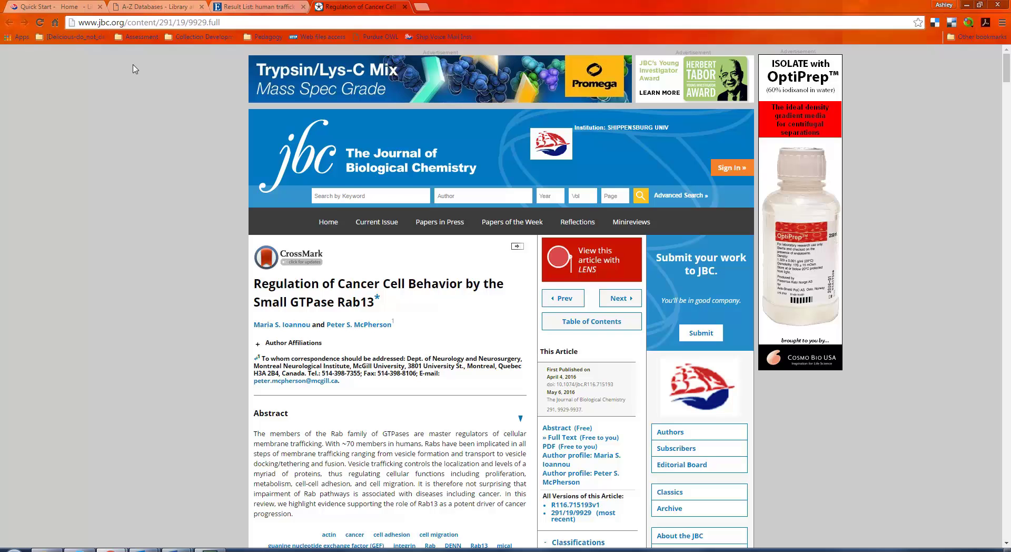
scroll(930, 271, down, 2)
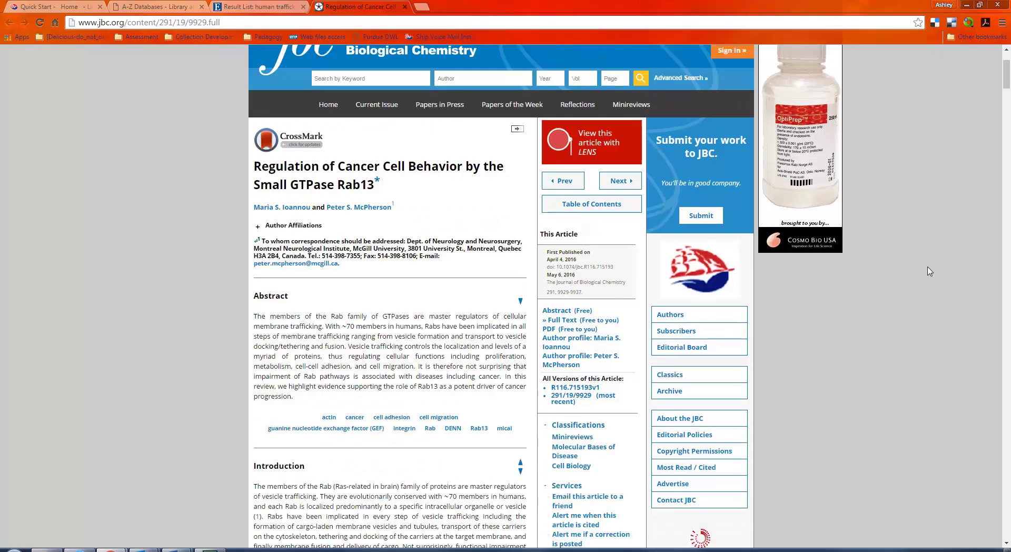
scroll(930, 271, down, 1)
drag(1007, 78, 1005, 55)
scroll(647, 438, down, 2)
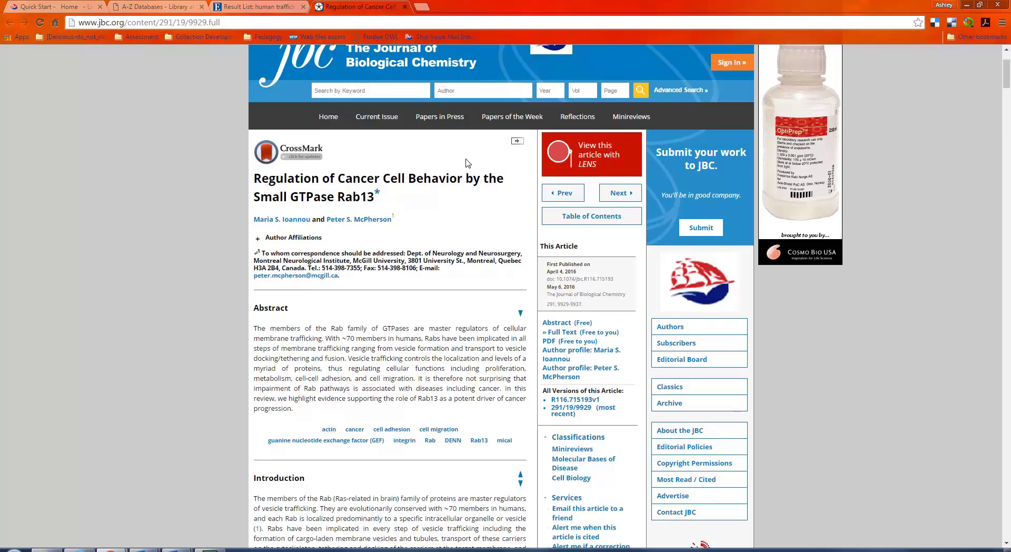
click(405, 7)
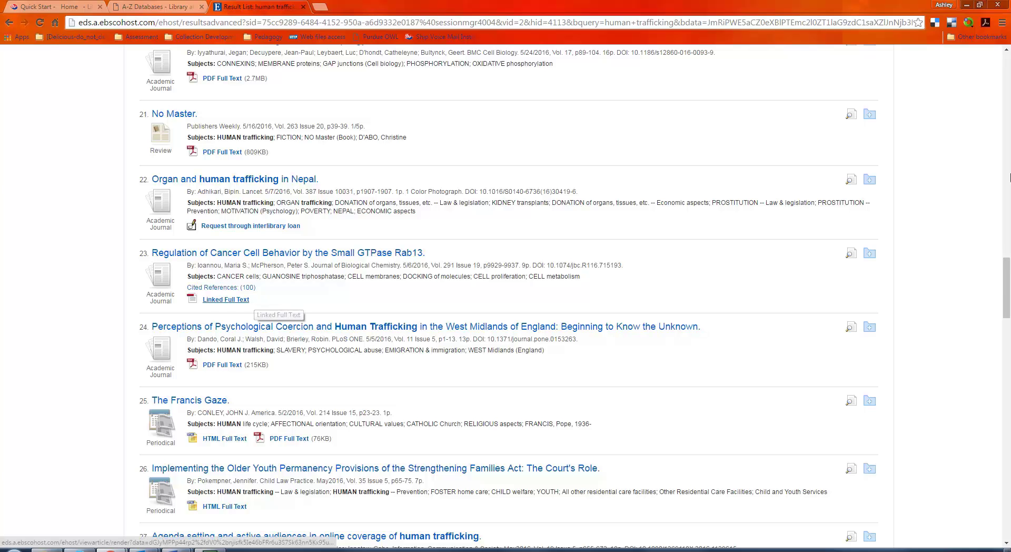
Step: Change the search phrase to "child exploitation trafficking" and run the search
drag(1006, 284, 996, 74)
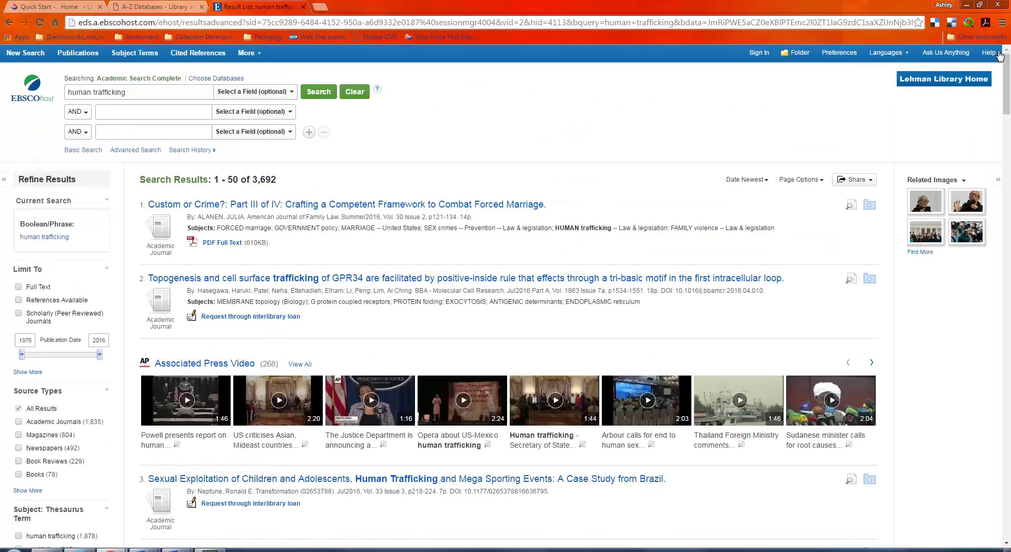
double_click(79, 92)
text(child exploitation)
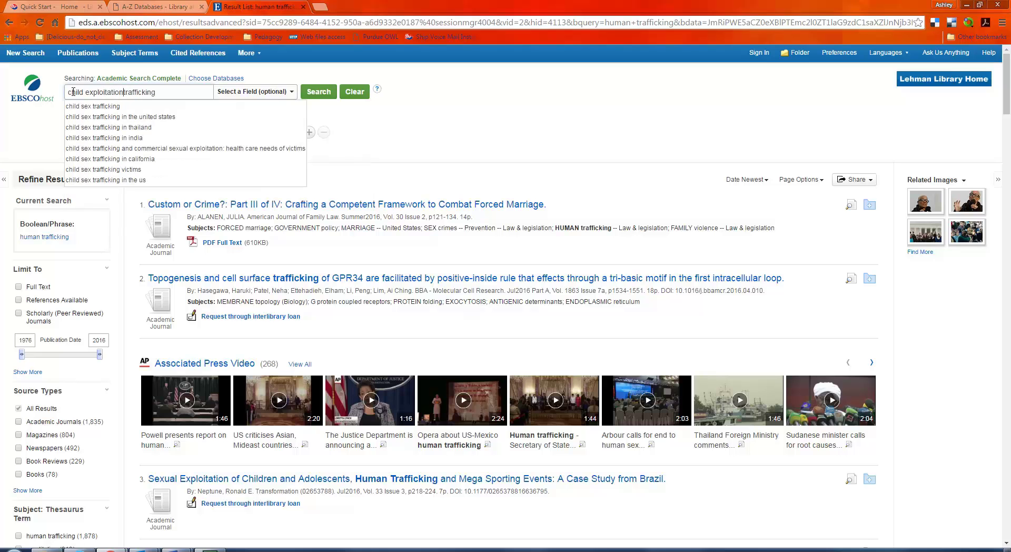
key(Return)
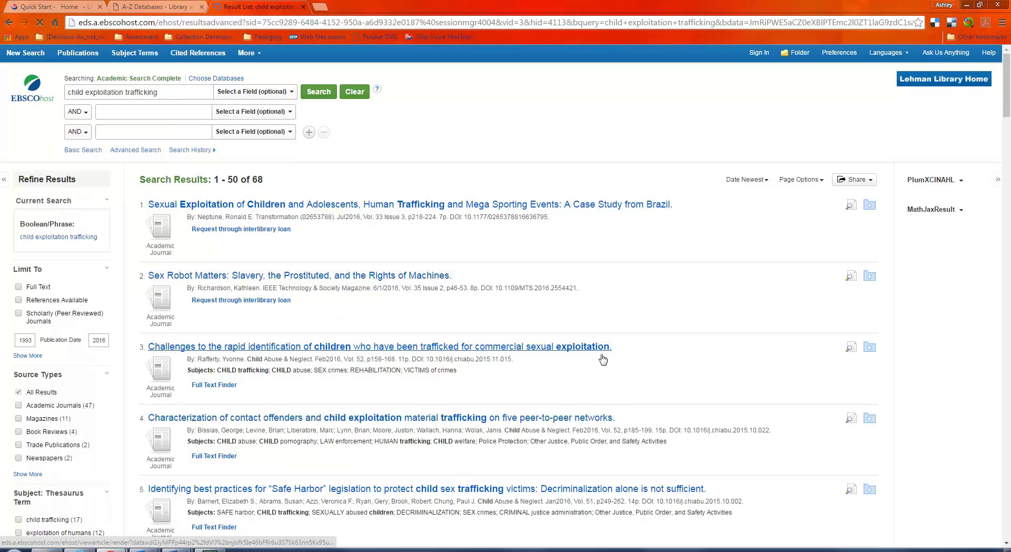
Step: Use Full Text Finder for the article on contact offenders and peer-to-peer networks, look through its ScienceDirect copy and close that copy
scroll(603, 359, down, 2)
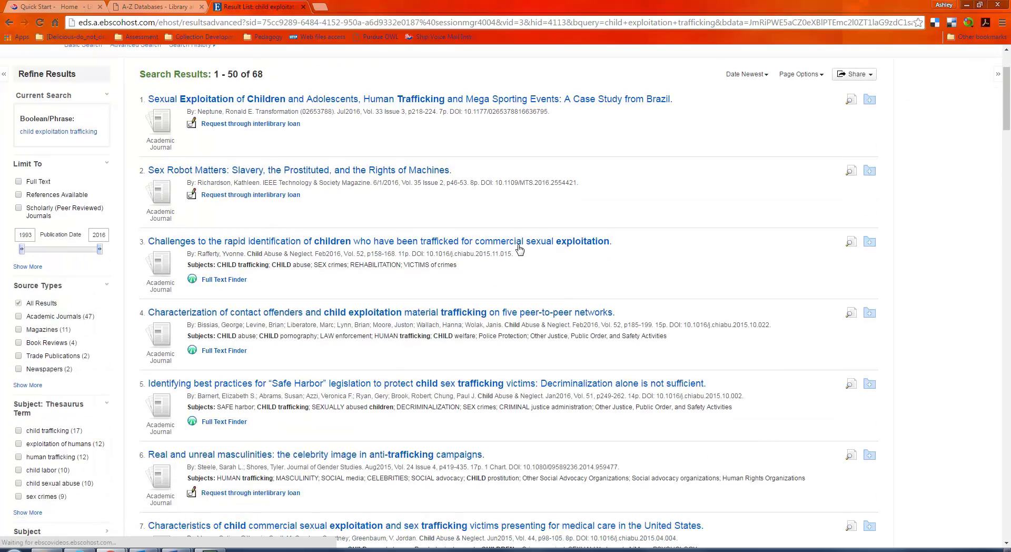
scroll(406, 385, down, 2)
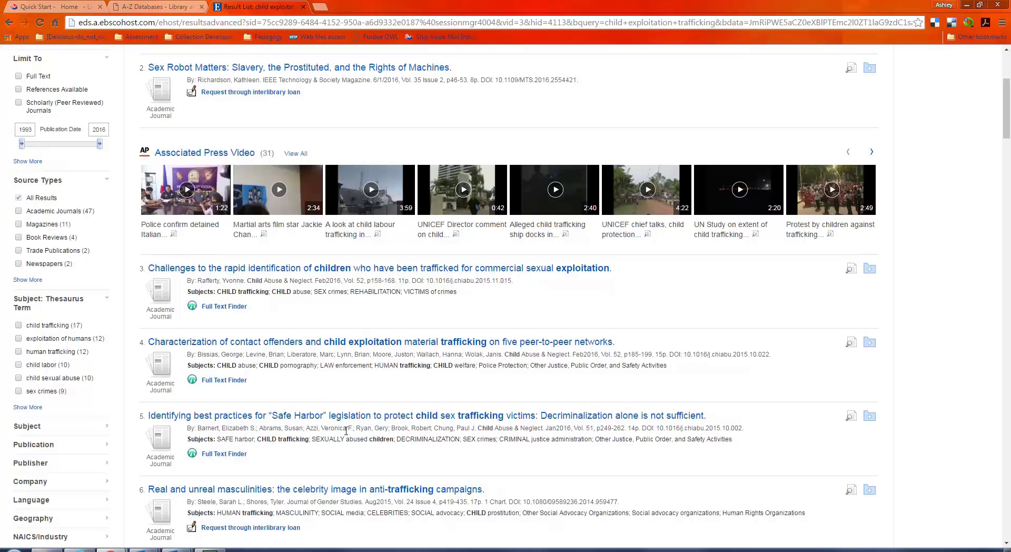
click(242, 381)
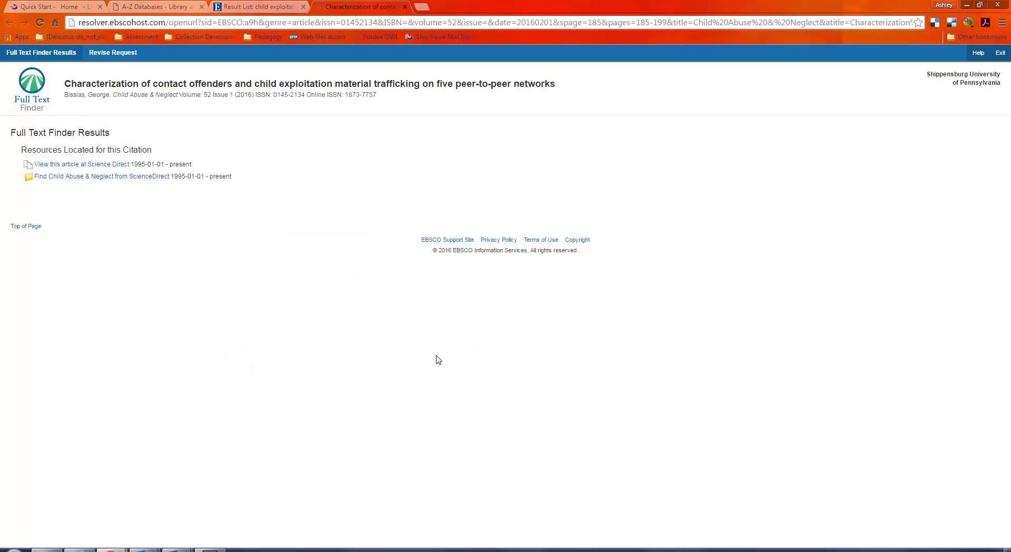
click(114, 165)
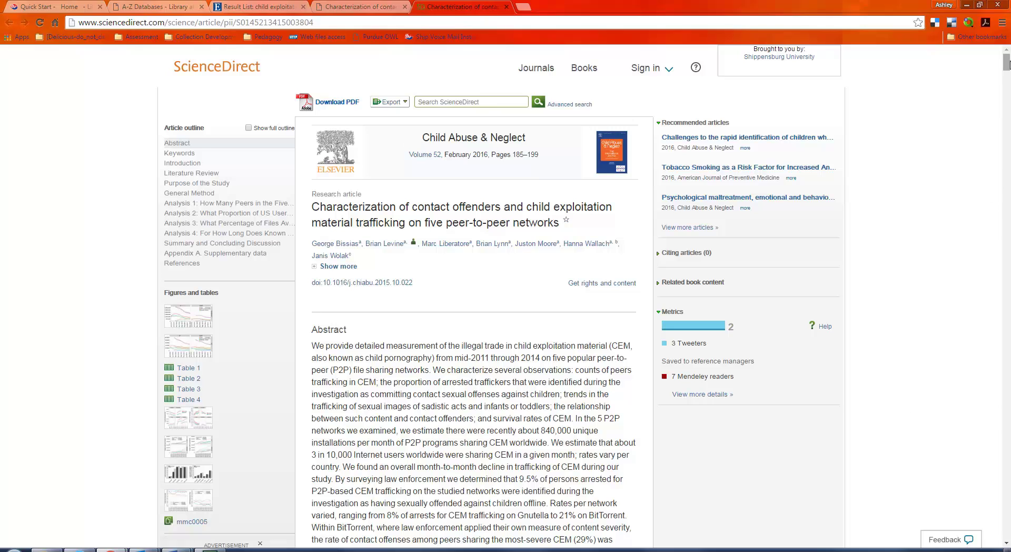
drag(1007, 67, 1010, 473)
drag(1007, 498, 986, 51)
click(507, 6)
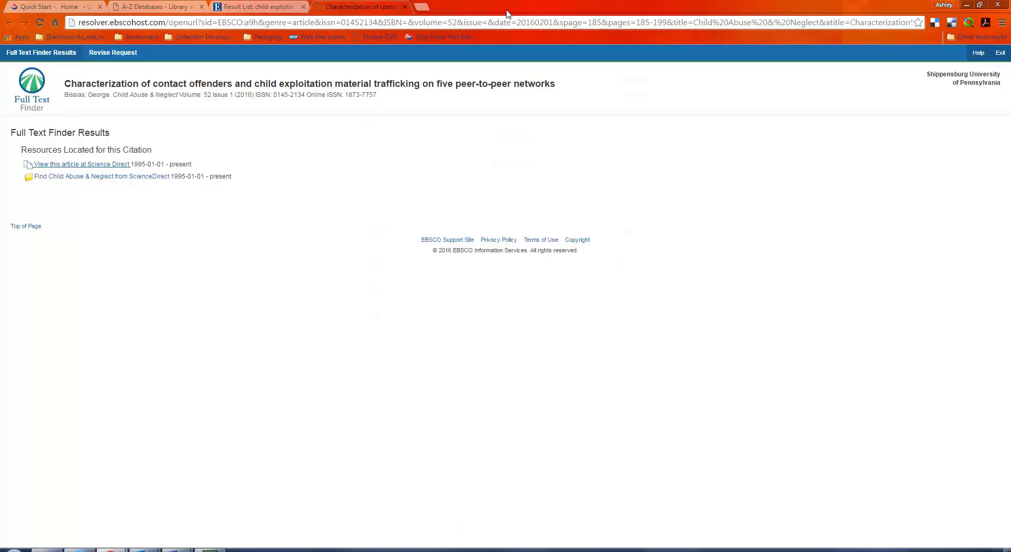
Step: Select the article's title in Full Text Finder, search for it in the library homepage's Discovery search, and close both result pages
click(117, 166)
drag(67, 84, 556, 84)
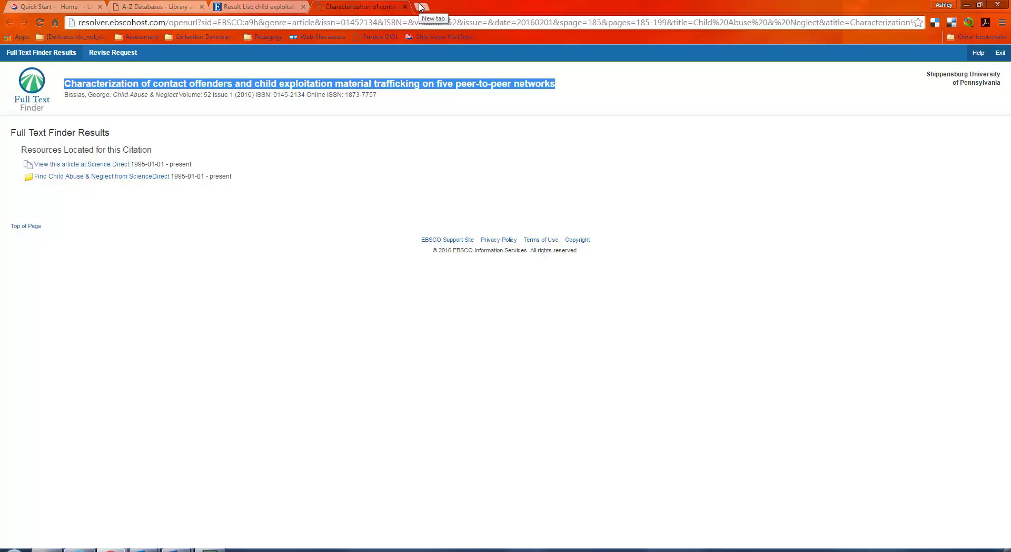
click(38, 9)
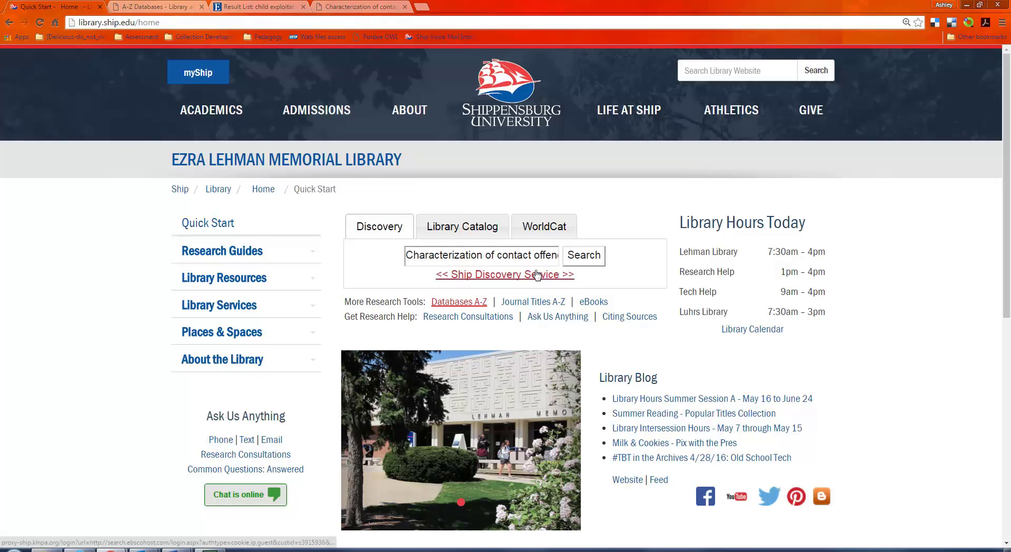
click(591, 259)
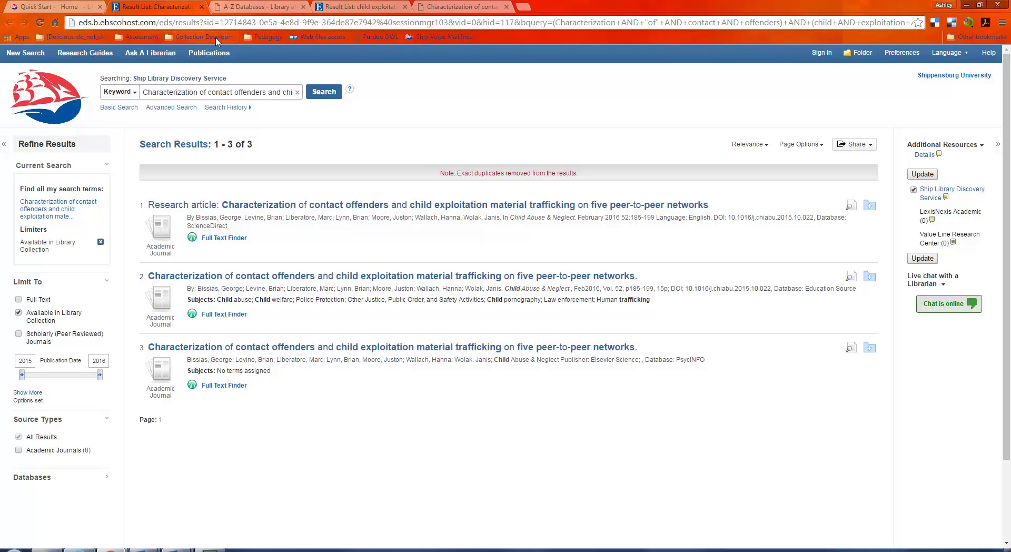
click(507, 7)
click(201, 7)
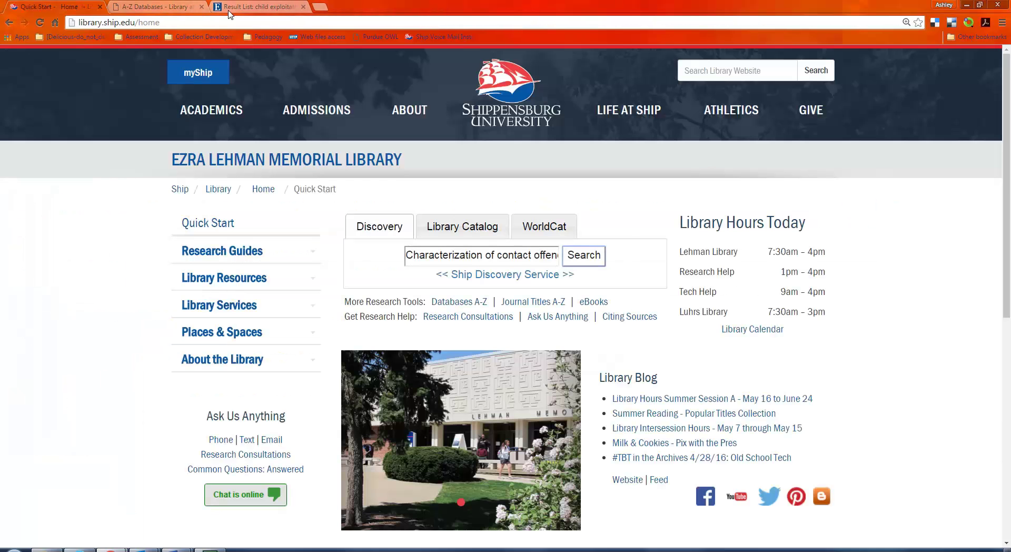
Step: Open the interlibrary loan request for the Brazil mega sporting events article and review the prefilled form down to its submit option
click(258, 7)
drag(1006, 88, 1006, 64)
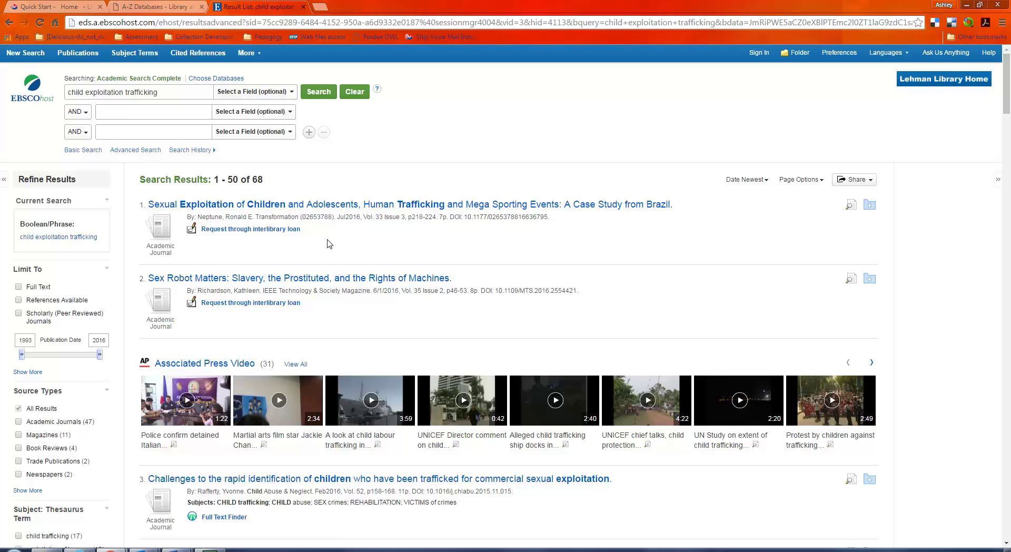
click(288, 229)
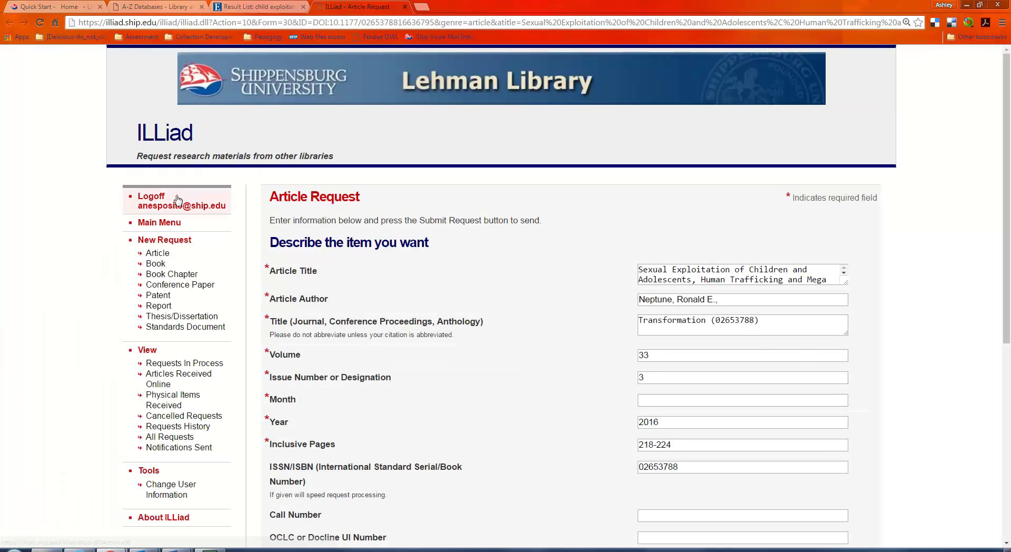
scroll(1010, 230, down, 1)
drag(1010, 230, 990, 426)
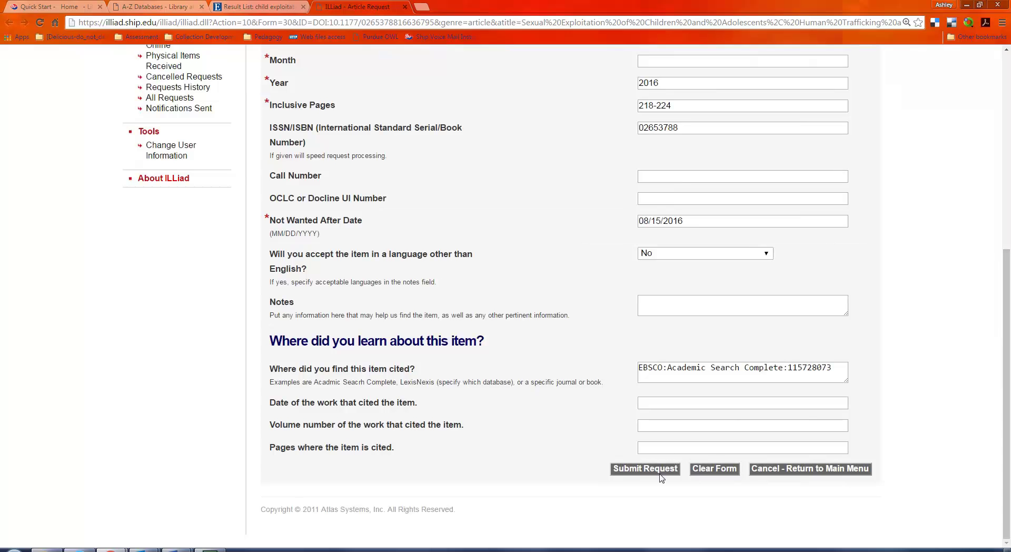
Step: Return to the search results and open the detailed record of the Brazil mega sporting events article
click(256, 7)
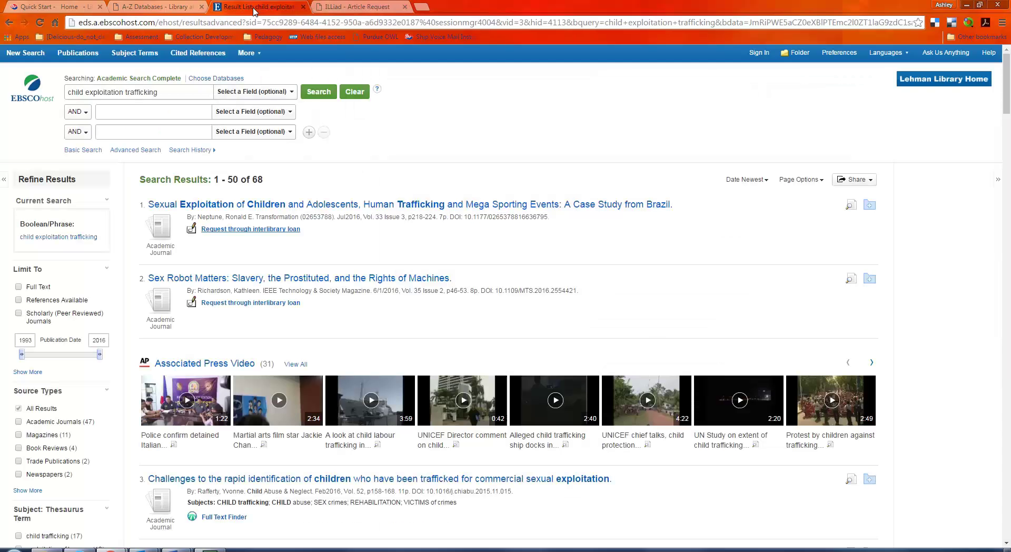
click(309, 204)
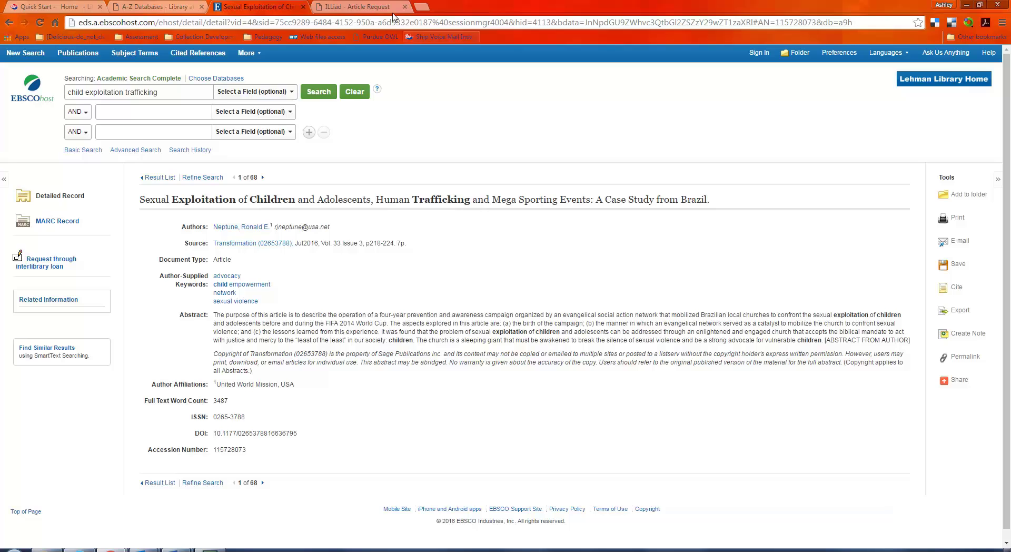
Step: Return to the ILLiad article request form, review its prefilled article details from the beginning, and close the form without submitting it
click(367, 12)
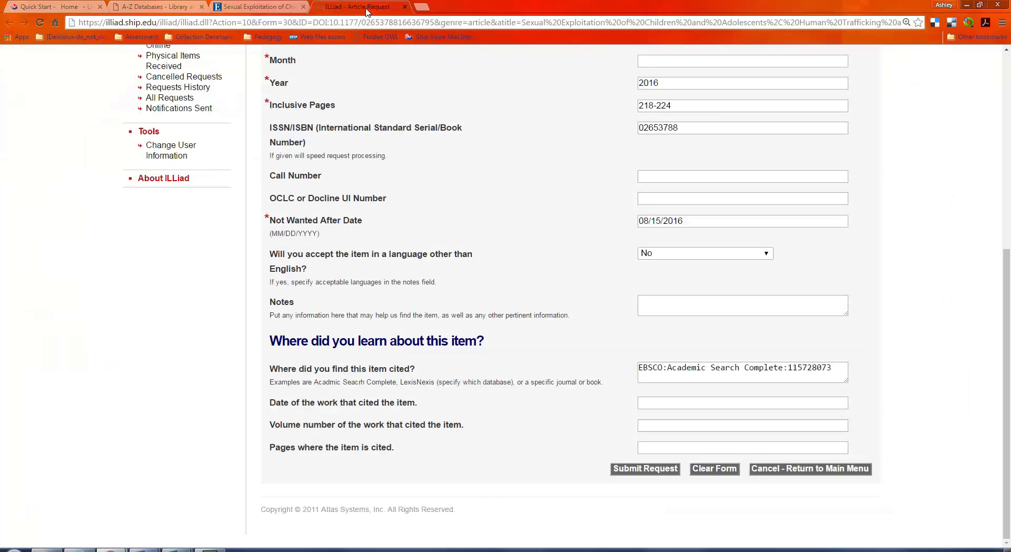
drag(1006, 269, 1009, 79)
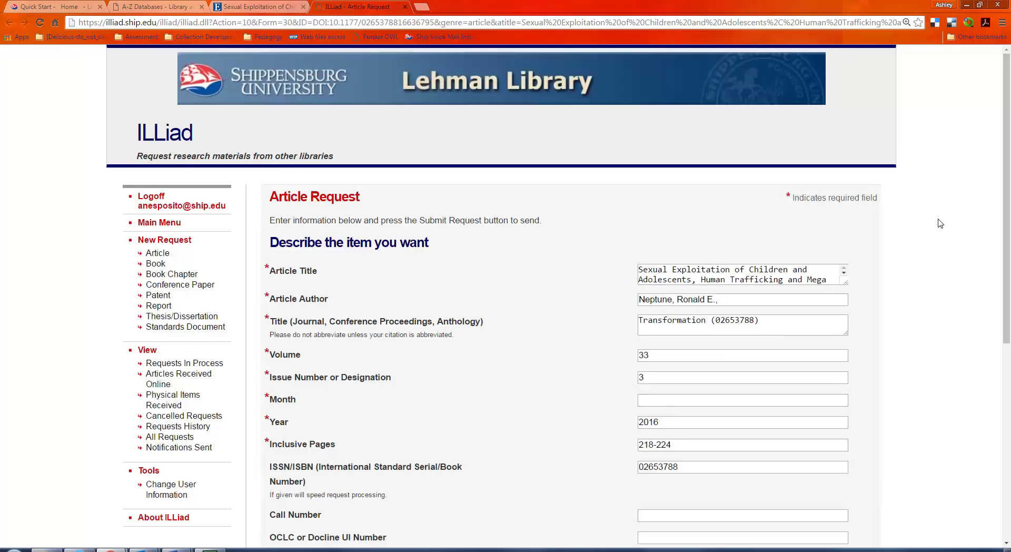
mouse_move(1006, 223)
mouse_down()
mouse_move(993, 413)
mouse_move(1005, 232)
mouse_up()
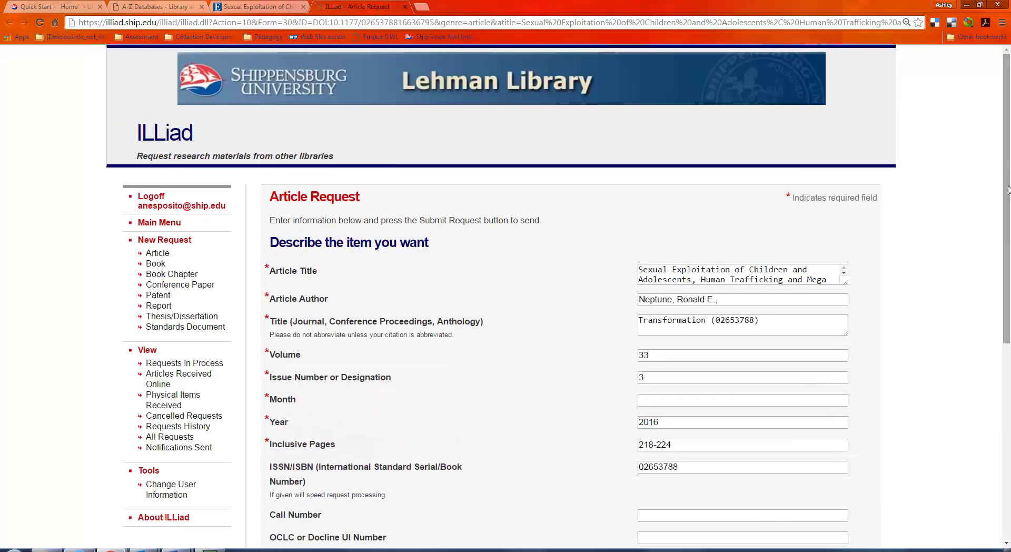
click(405, 8)
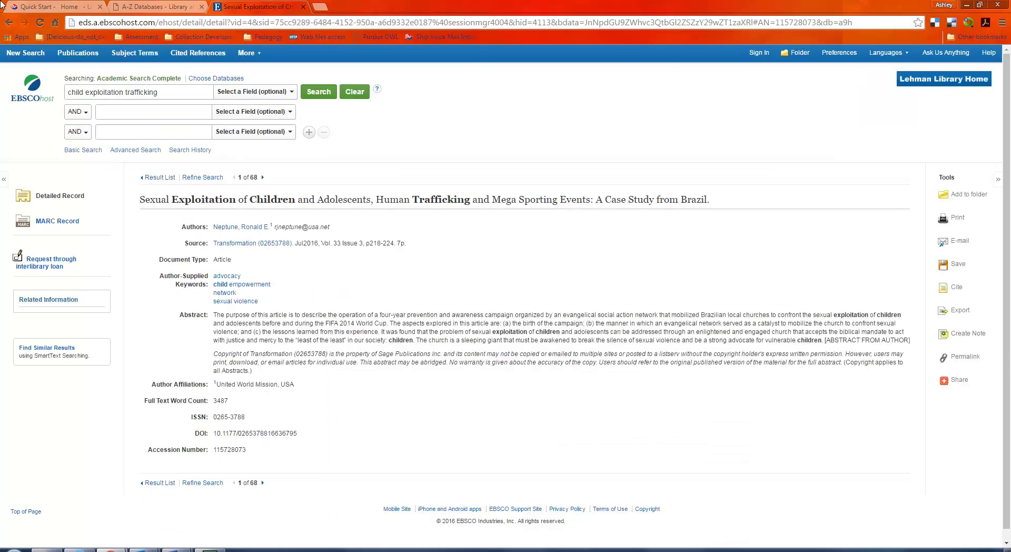
Step: Go to the library homepage and look over the Ask Us Anything help options, including chat, and the library's contact information
click(50, 6)
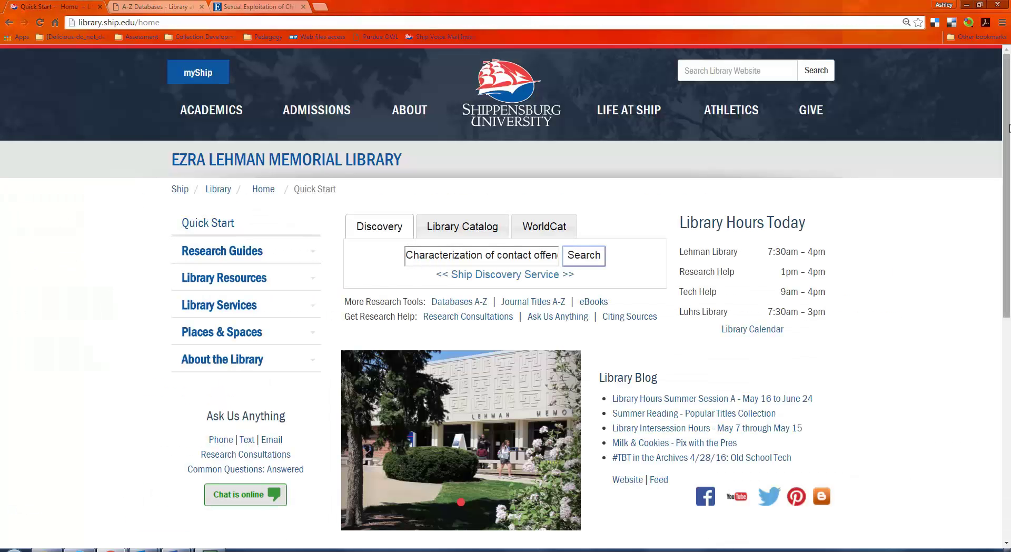
scroll(152, 187, down, 5)
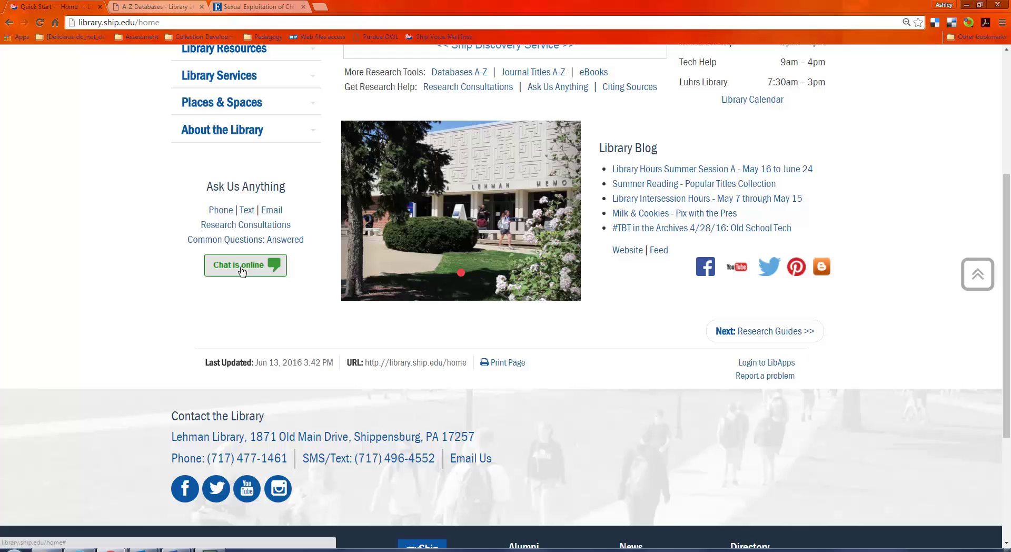
scroll(143, 226, up, 3)
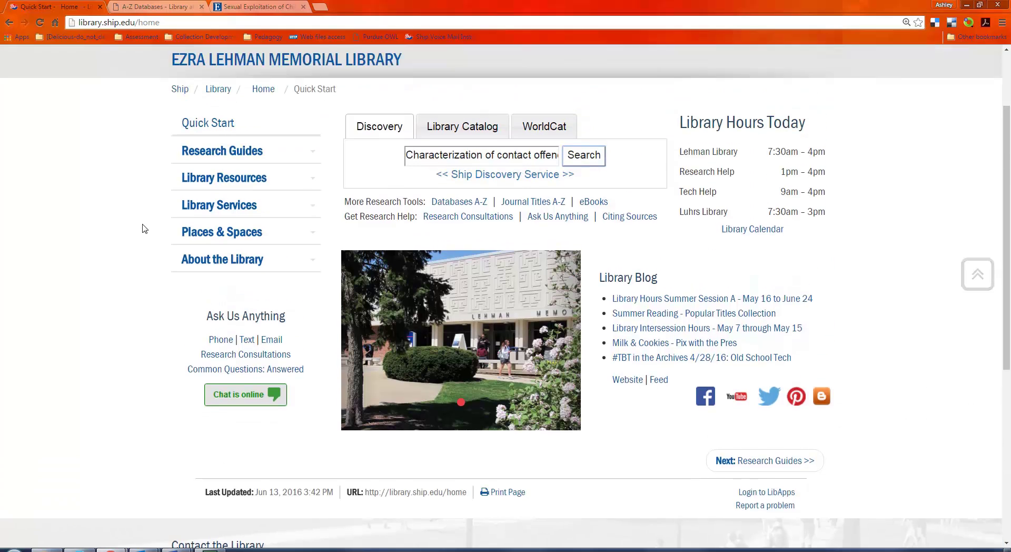